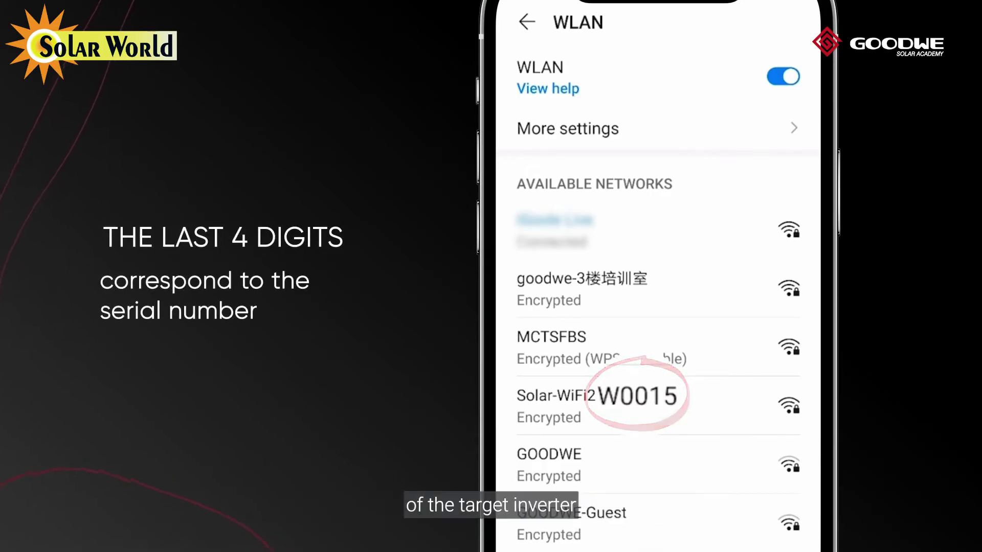
- Join the inverter's Solar-WiFi211W0015 network with its default password
{"action": "left_click", "coordinate": [589, 404]}
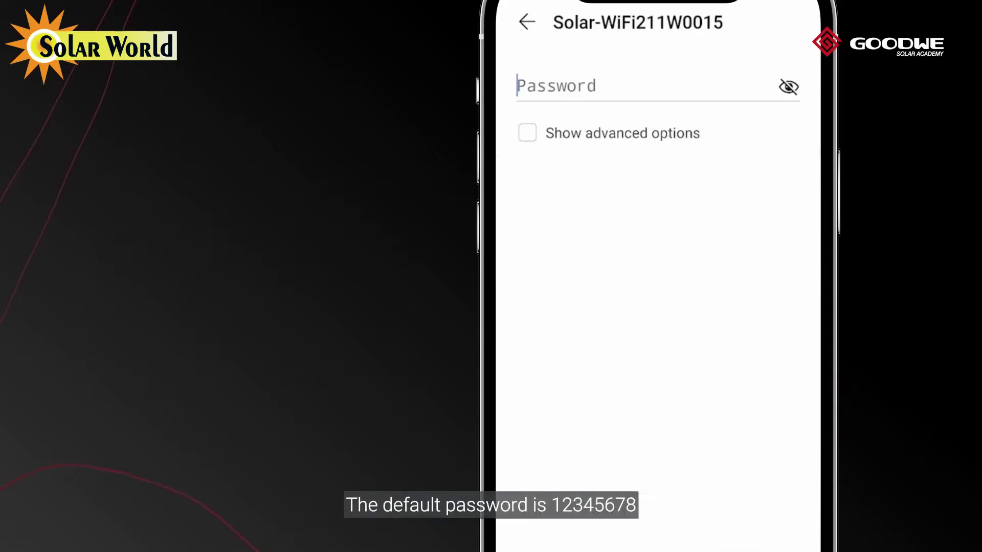
{"action": "type", "text": "12345678"}
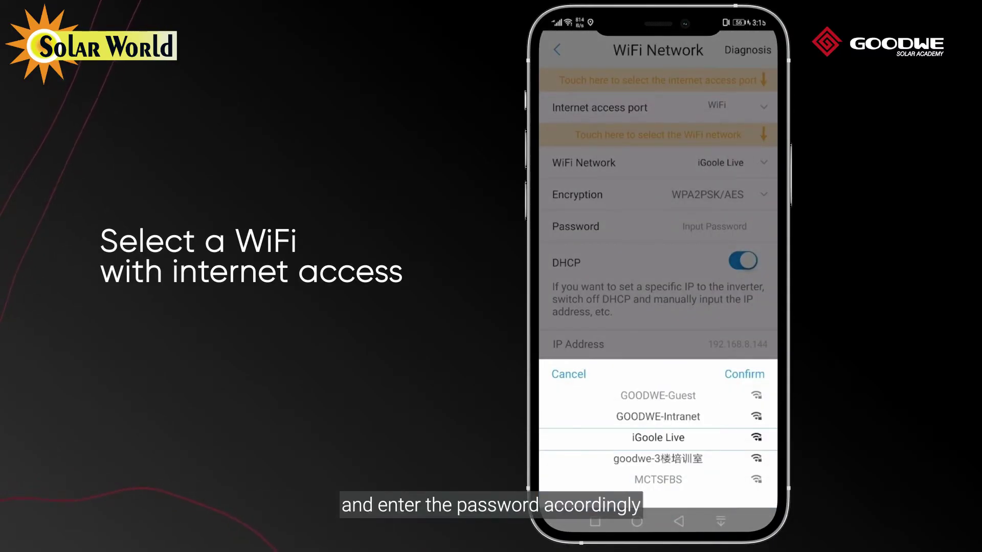
- Set the inverter to join iGoole Live with its password and acknowledge the special-characters notice
{"action": "left_click", "coordinate": [714, 226]}
{"action": "type", "text": "••••••••"}
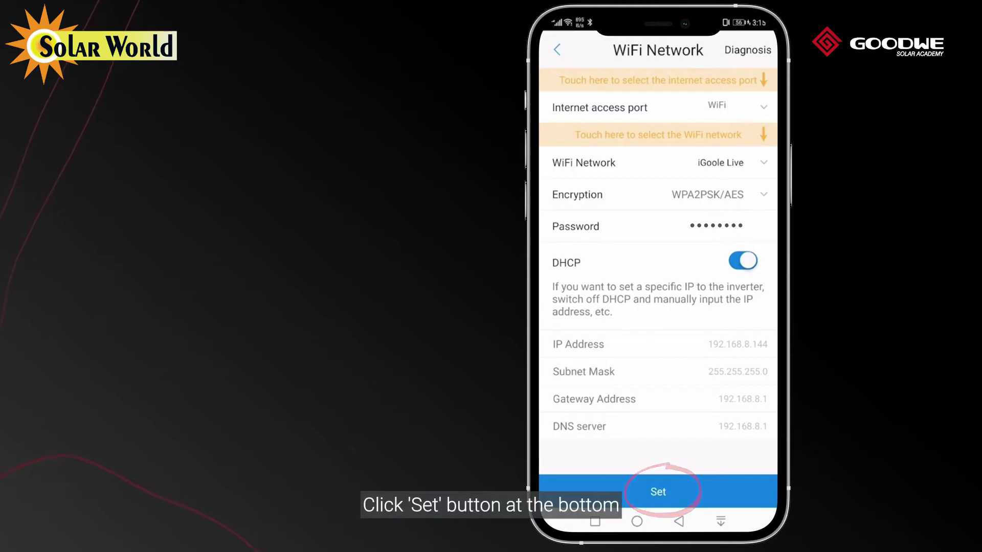
{"action": "left_click", "coordinate": [690, 491]}
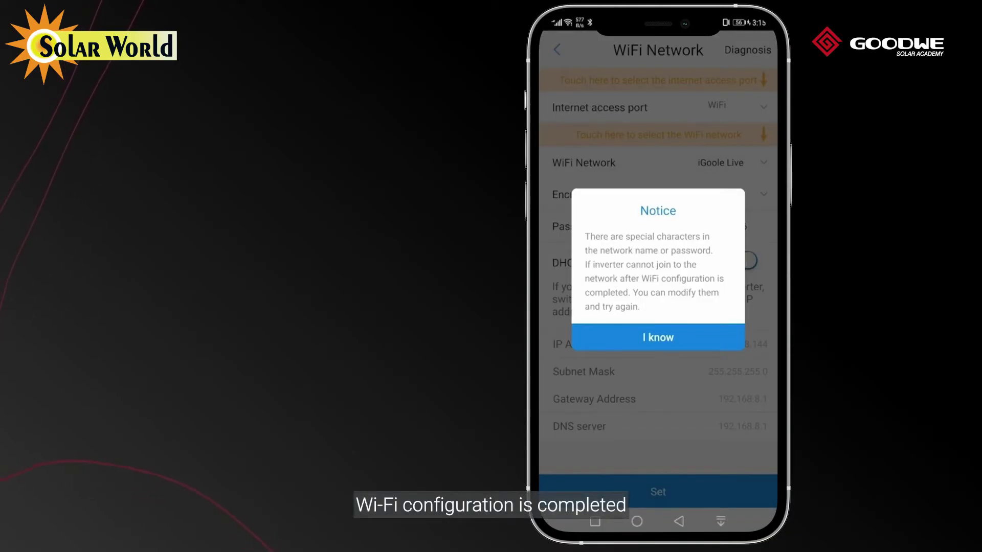
{"action": "left_click", "coordinate": [681, 337]}
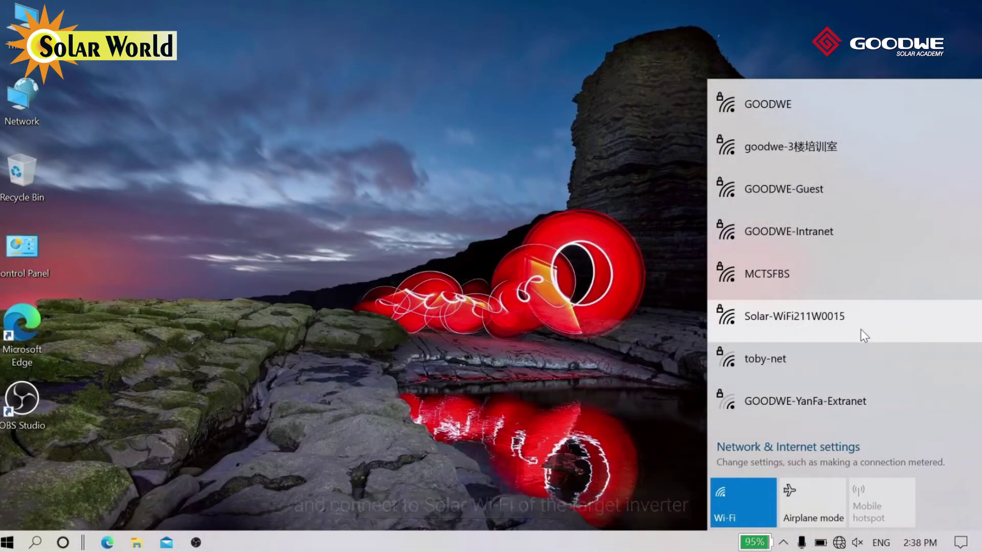
- Connect the laptop to Solar-WiFi211W0015 using its security key, then close the network list
{"action": "left_click", "coordinate": [860, 329]}
{"action": "left_click", "coordinate": [915, 388]}
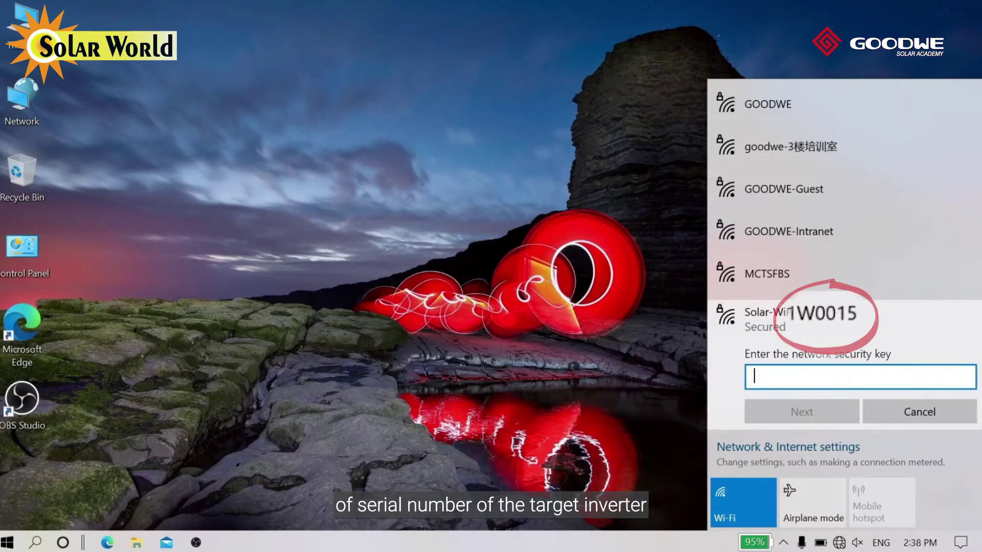
{"action": "type", "text": "12"}
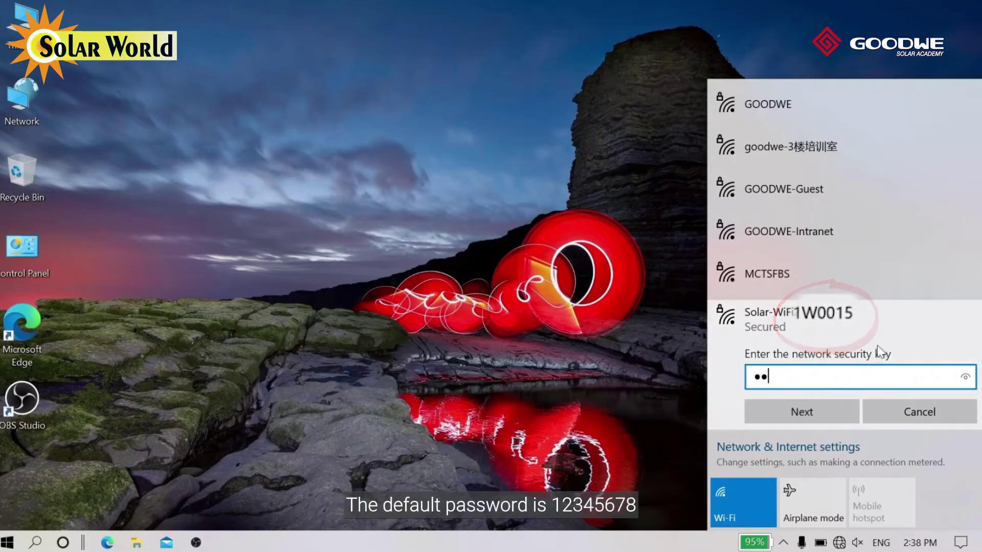
{"action": "type", "text": "3456"}
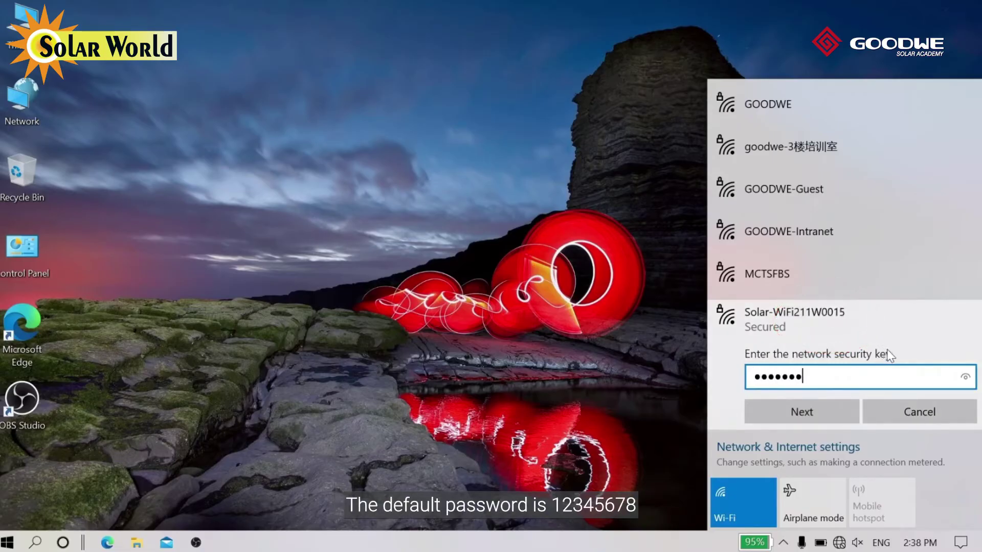
{"action": "left_click", "coordinate": [784, 411]}
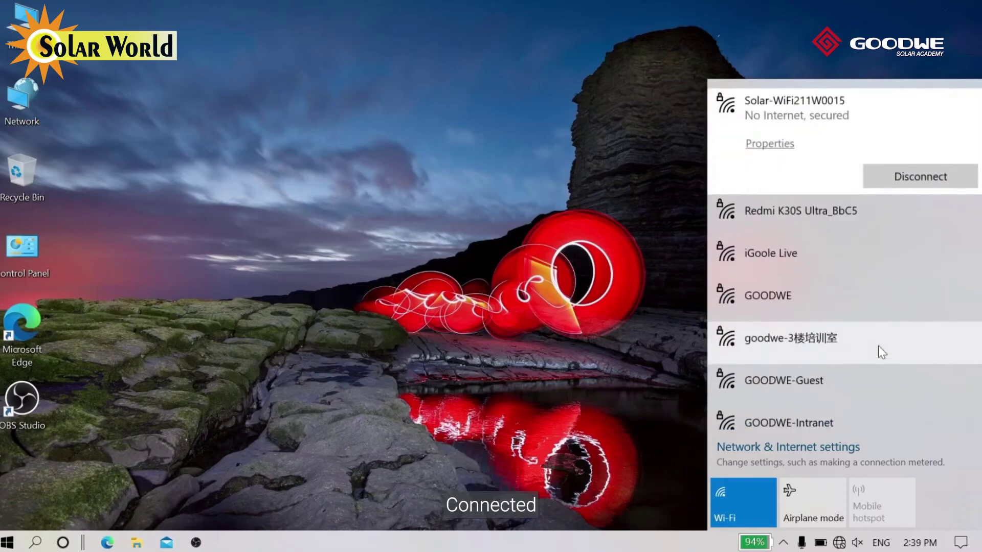
{"action": "key", "text": "Escape"}
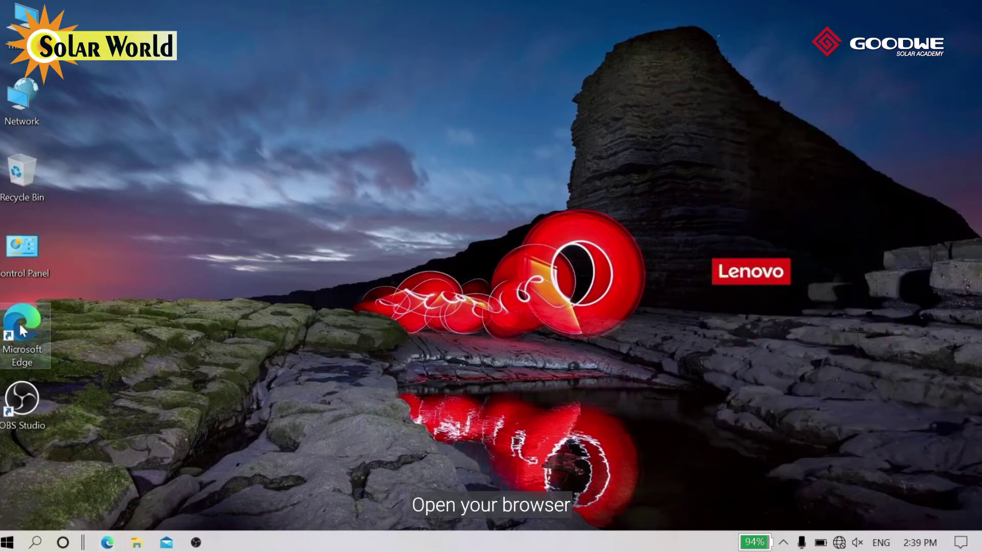
- Launch Edge and load the inverter's web page at 10.10.100.253
{"action": "double_click", "coordinate": [23, 331]}
{"action": "type", "text": "10.1"}
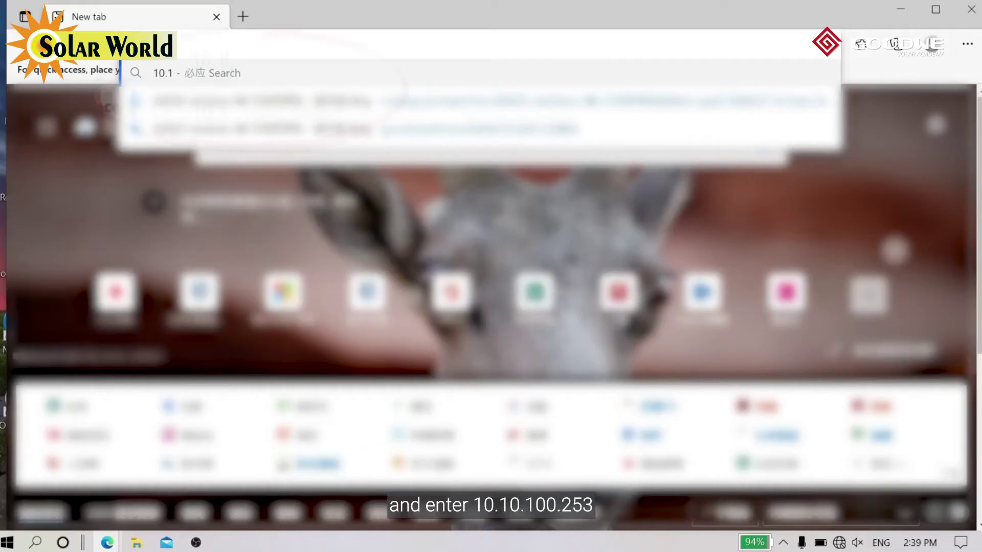
{"action": "type", "text": "0.100."}
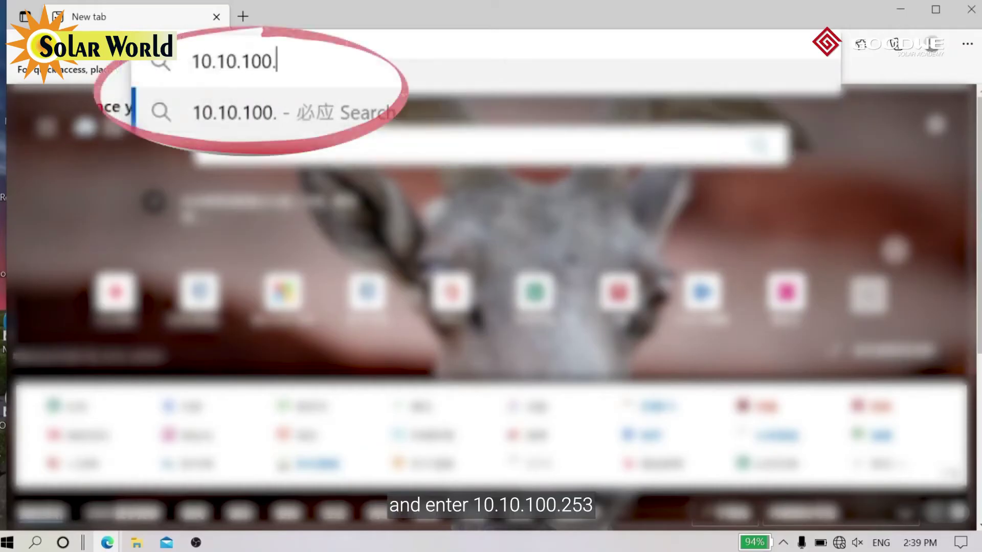
{"action": "type", "text": "253"}
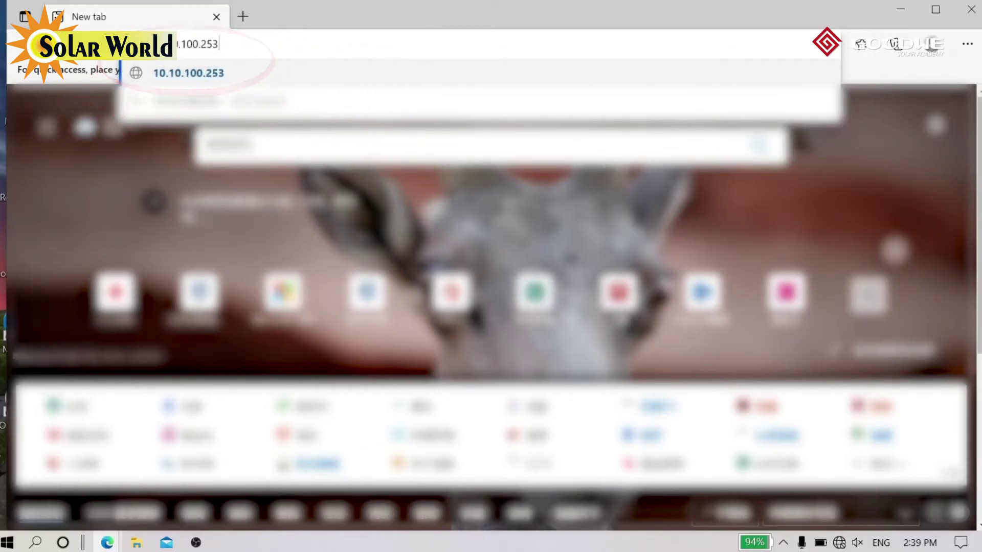
{"action": "key", "text": "Return"}
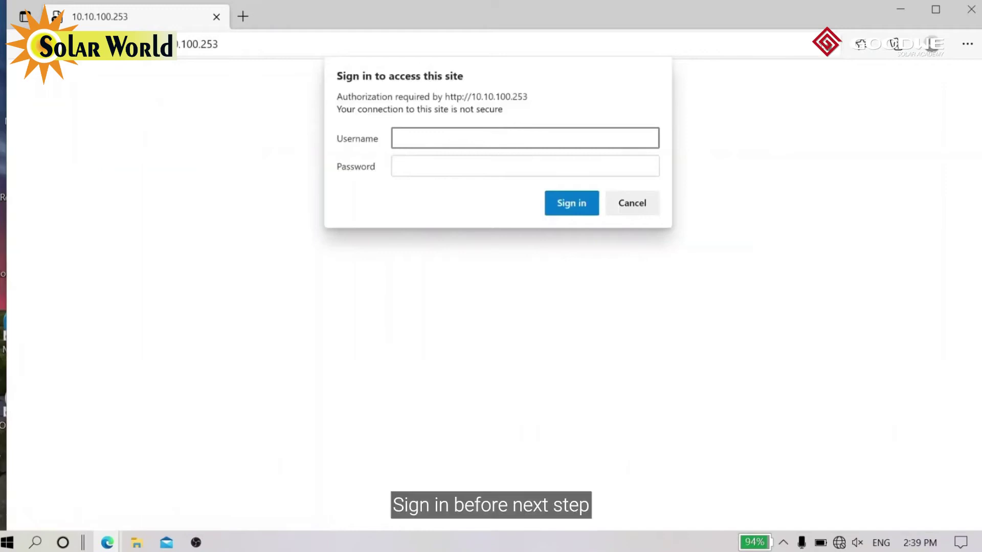
- Sign in to the inverter page with the default username and password
{"action": "type", "text": "admin"}
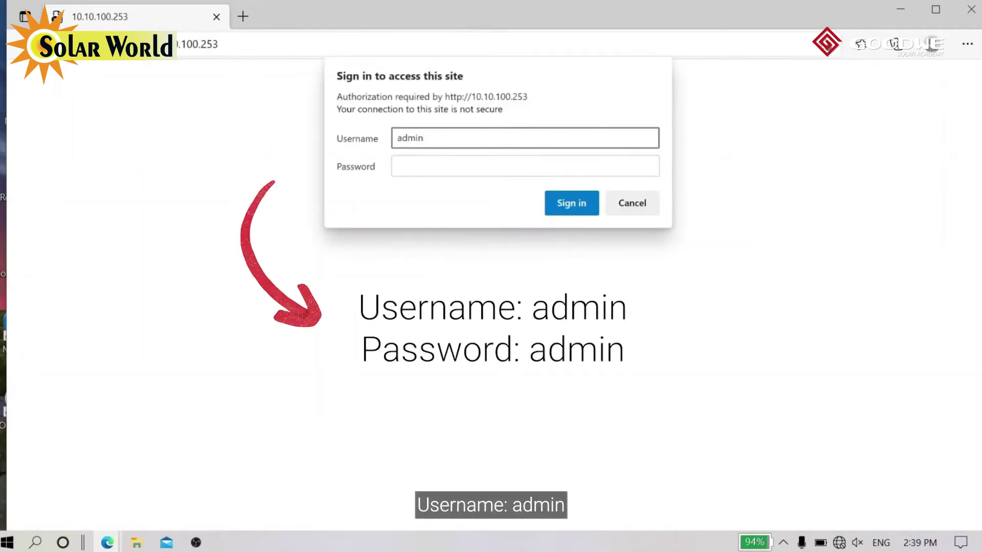
{"action": "key", "text": "Tab"}
{"action": "type", "text": "a"}
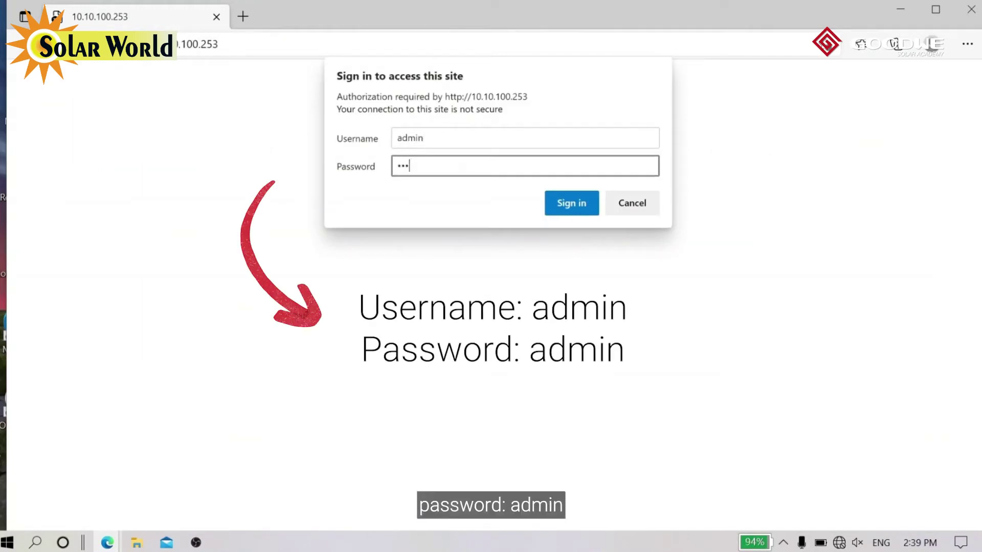
{"action": "left_click", "coordinate": [567, 204]}
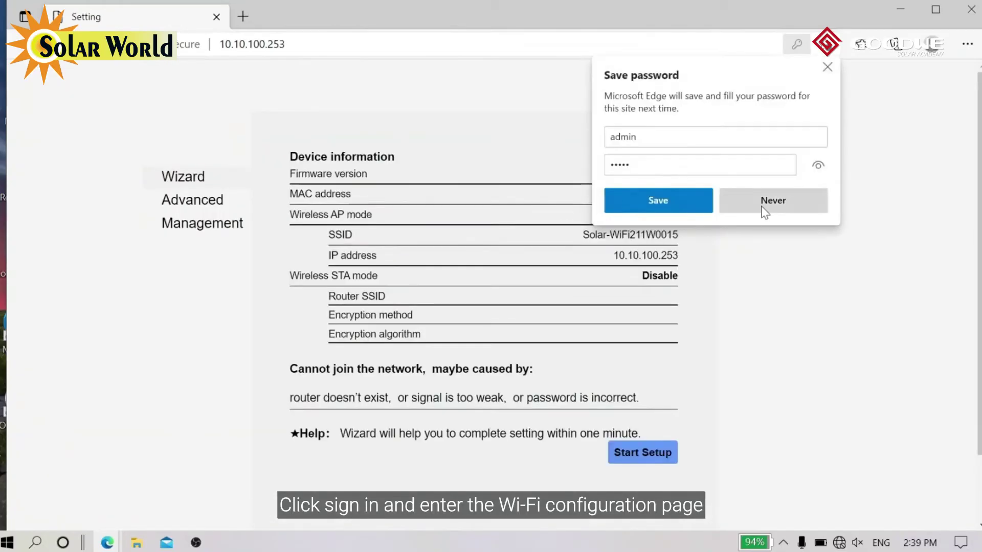
- Decline saving the password, start the WiFi setup wizard, and choose iGoole Live
{"action": "left_click", "coordinate": [772, 200]}
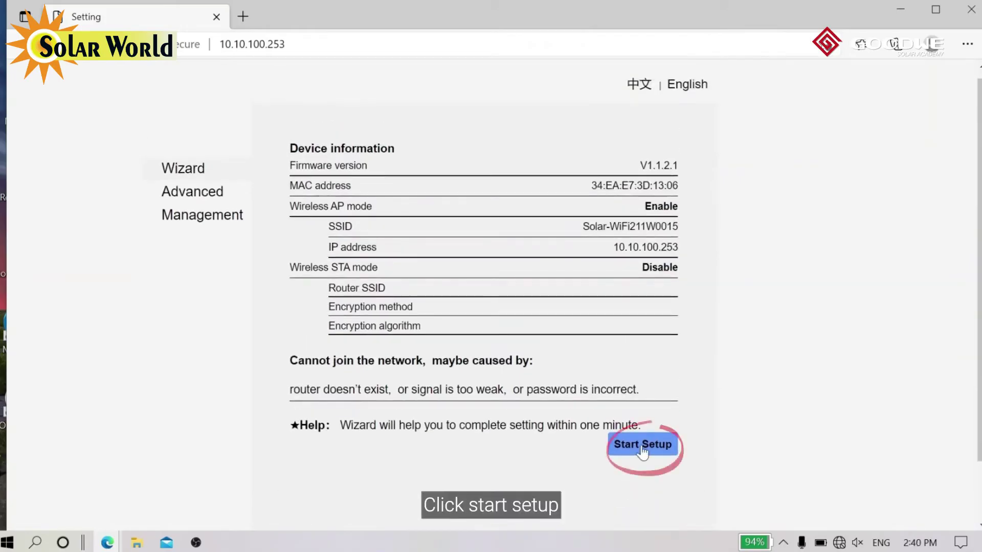
{"action": "left_click", "coordinate": [643, 448]}
{"action": "left_click", "coordinate": [572, 422]}
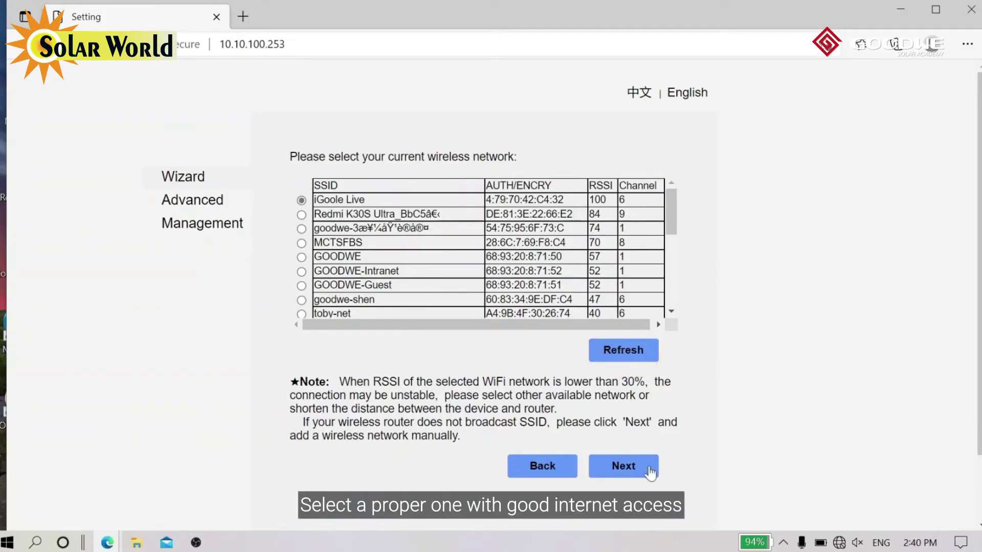
{"action": "left_click", "coordinate": [629, 469]}
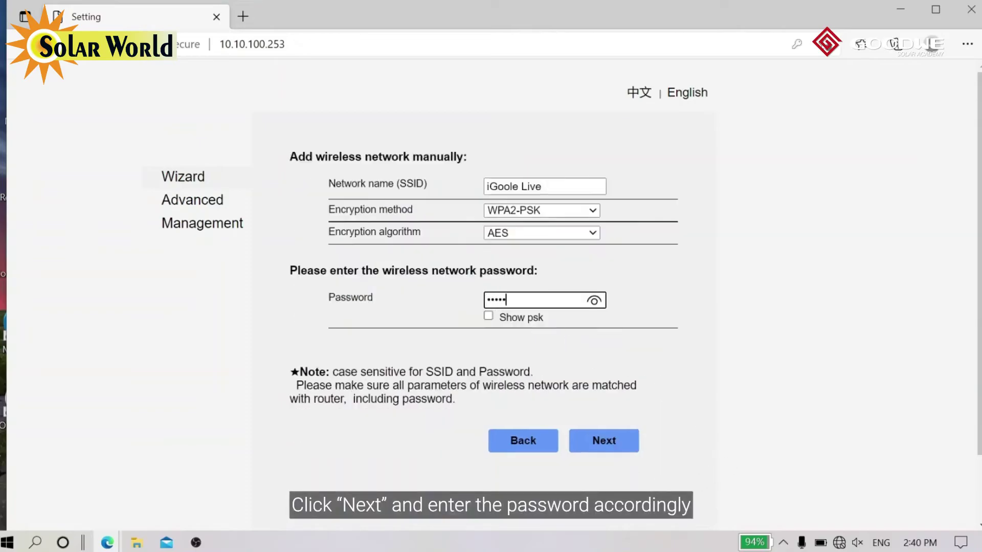
- Enter the iGoole Live password, save the wireless settings, and restart the module
{"action": "type", "text": "123456789"}
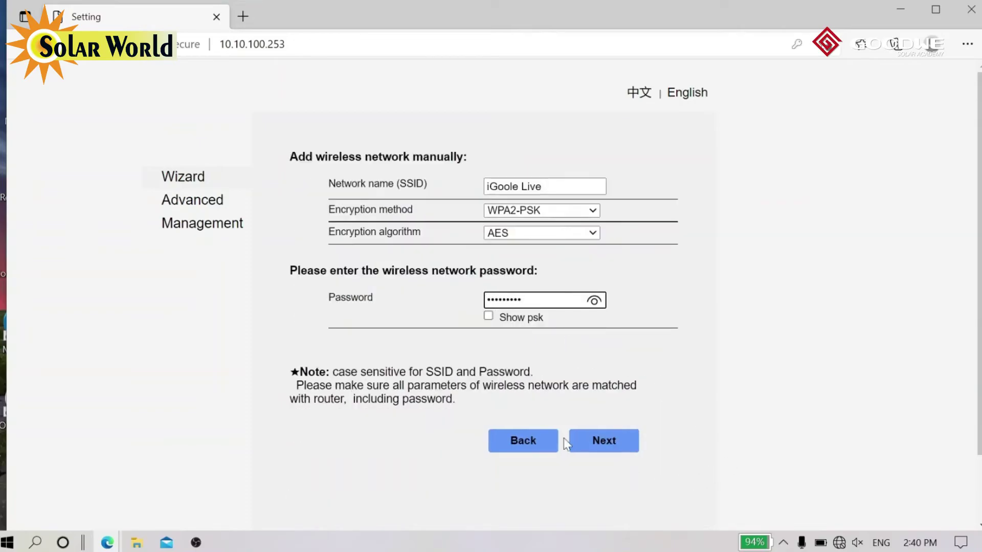
{"action": "left_click", "coordinate": [623, 448]}
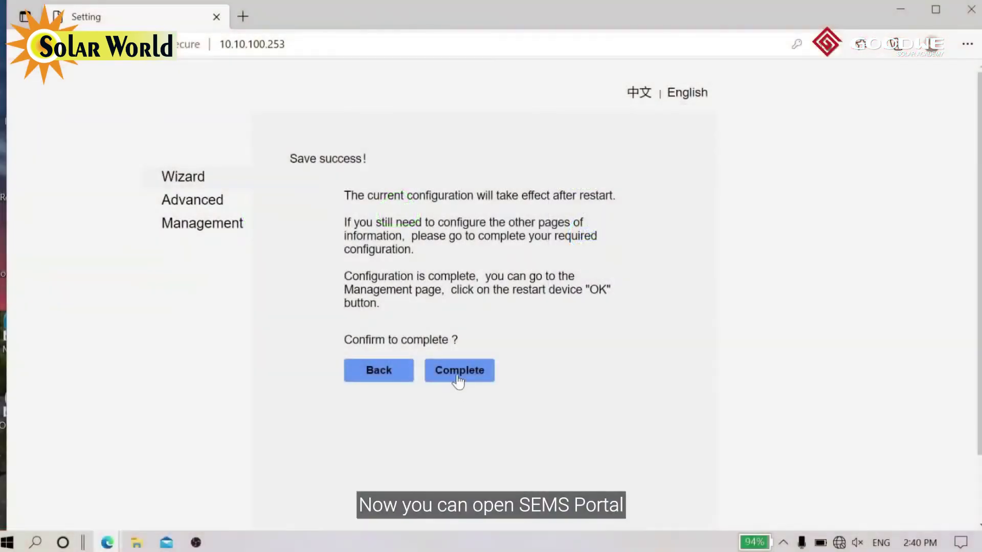
{"action": "left_click", "coordinate": [458, 380]}
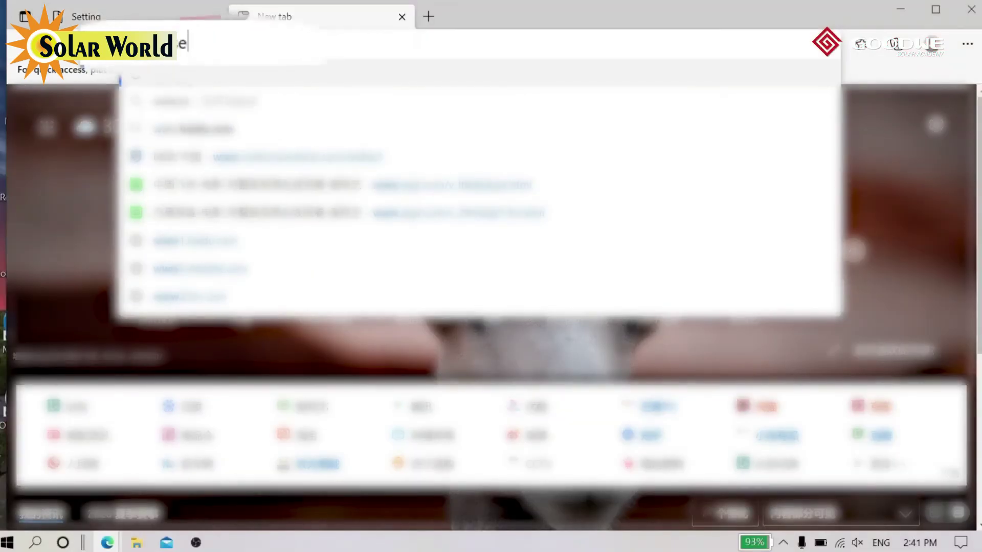
{"action": "type", "text": "ms"}
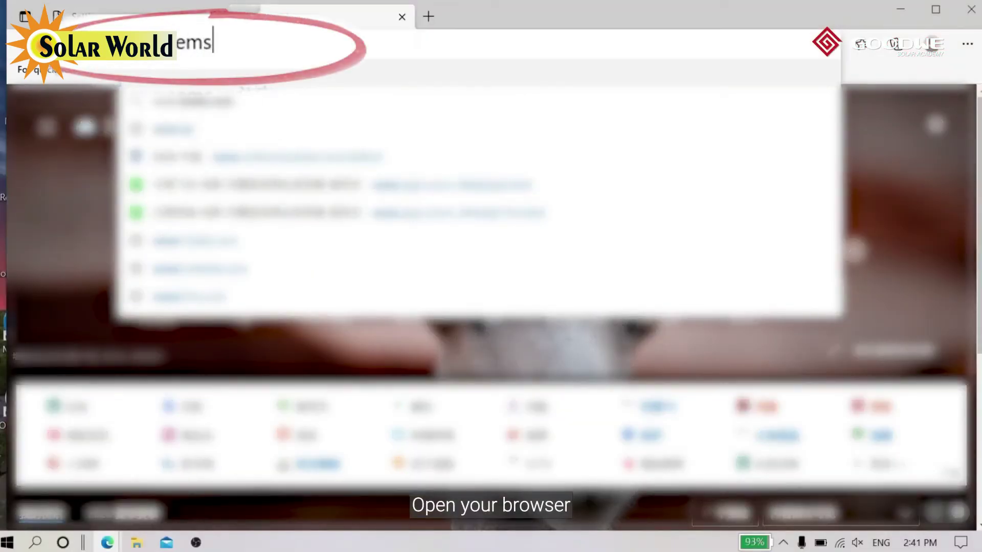
{"action": "type", "text": "porta"}
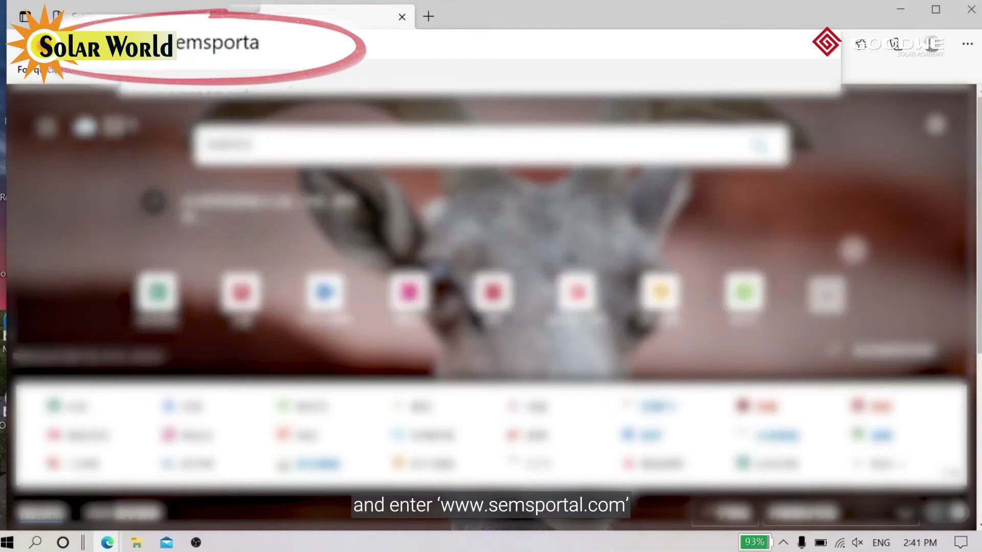
{"action": "type", "text": "l.com"}
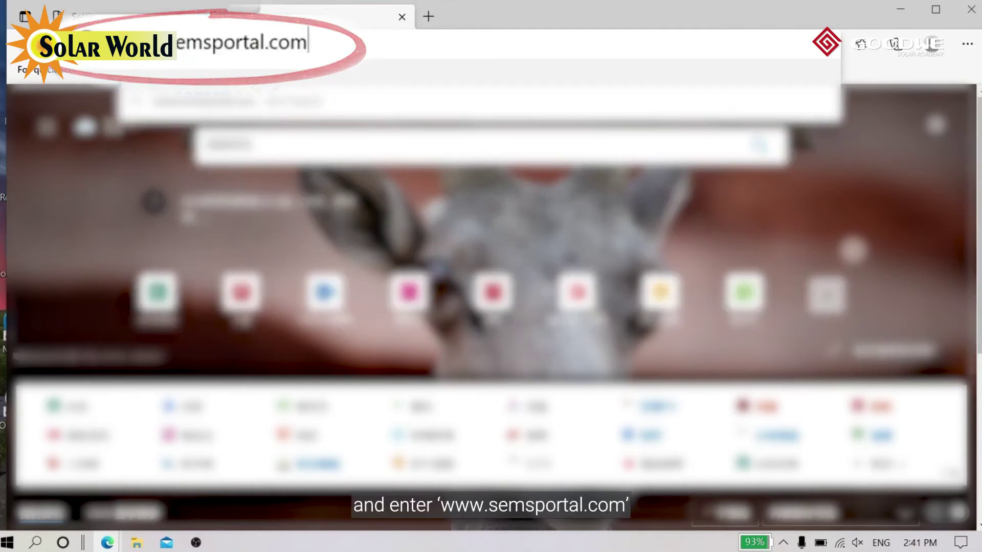
{"action": "key", "text": "Return"}
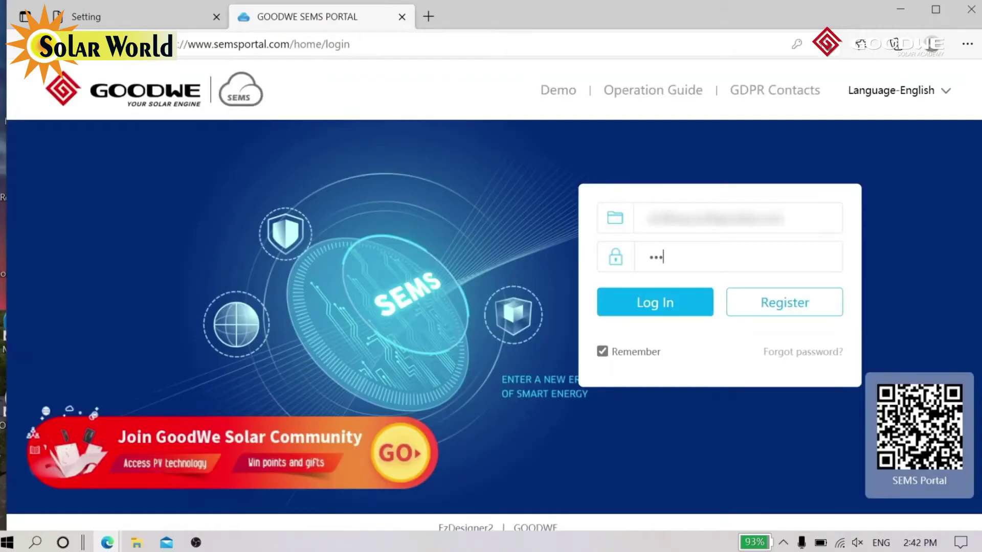
{"action": "type", "text": "**"}
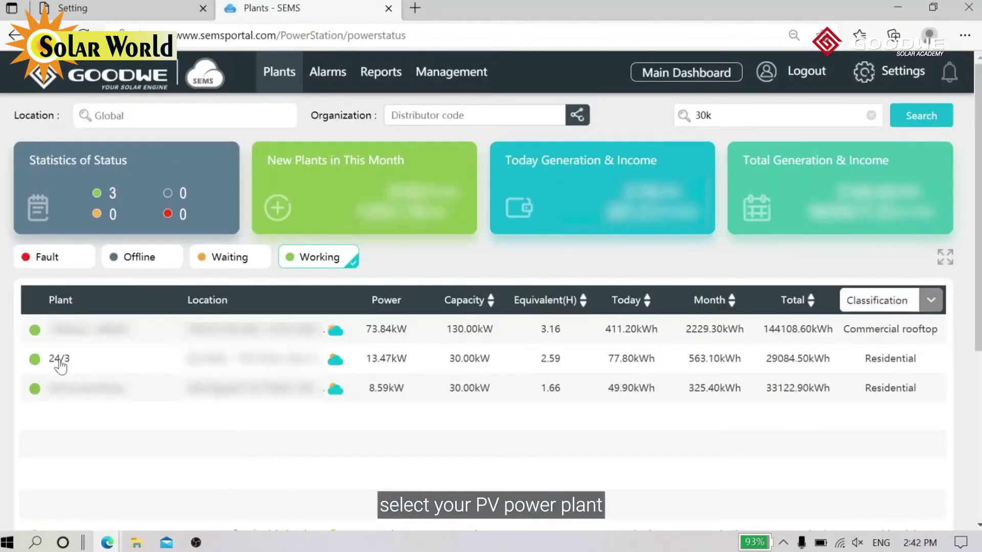
{"action": "left_click", "coordinate": [60, 360]}
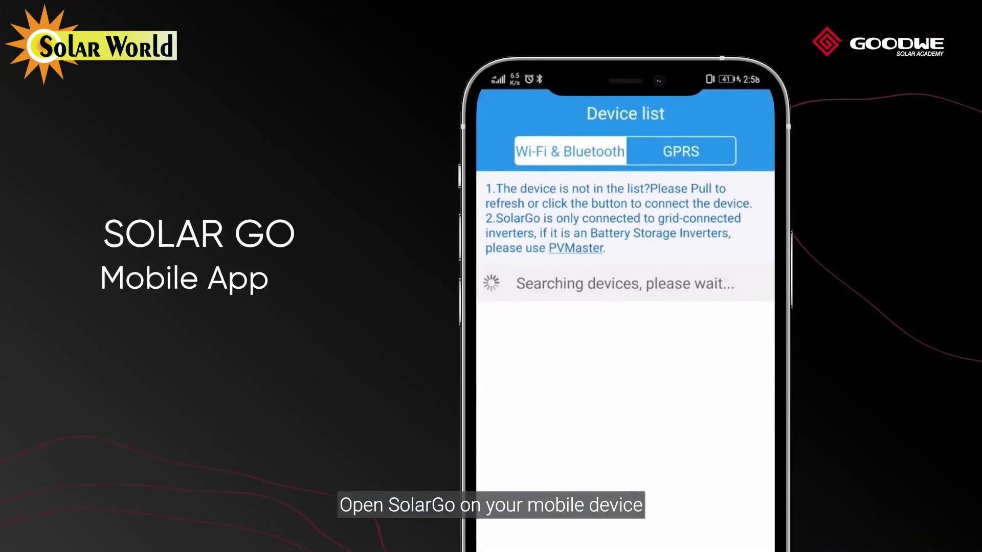
- Start a new device connection for an inverter over Wi-Fi
{"action": "left_click", "coordinate": [670, 427]}
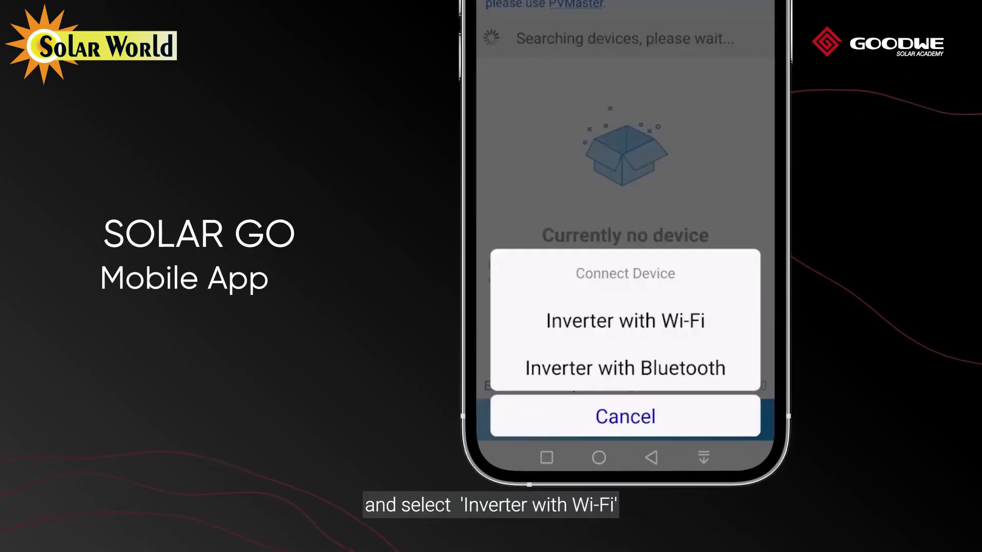
{"action": "left_click", "coordinate": [625, 320]}
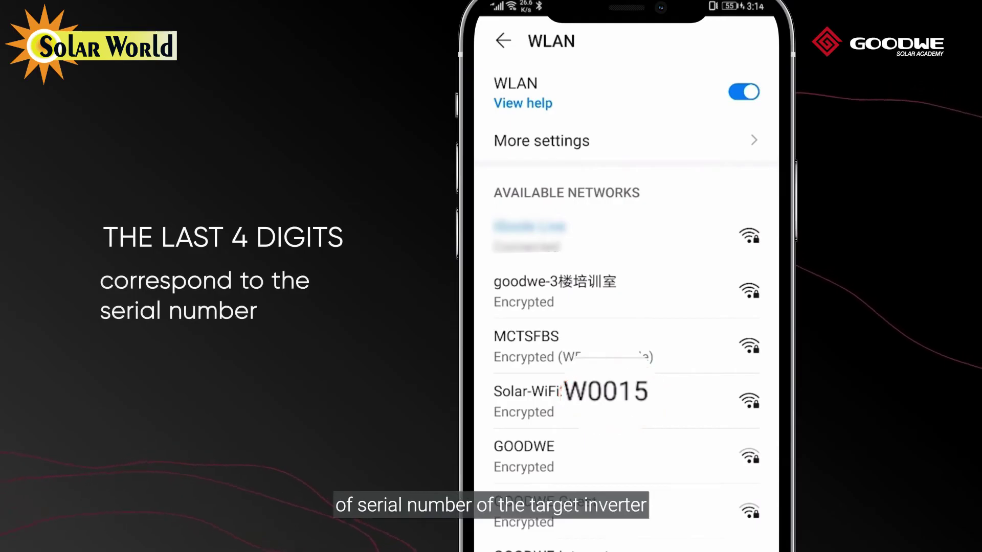
- Join Solar-WiFi211W0015 from the WLAN list using its default password
{"action": "left_click", "coordinate": [529, 401]}
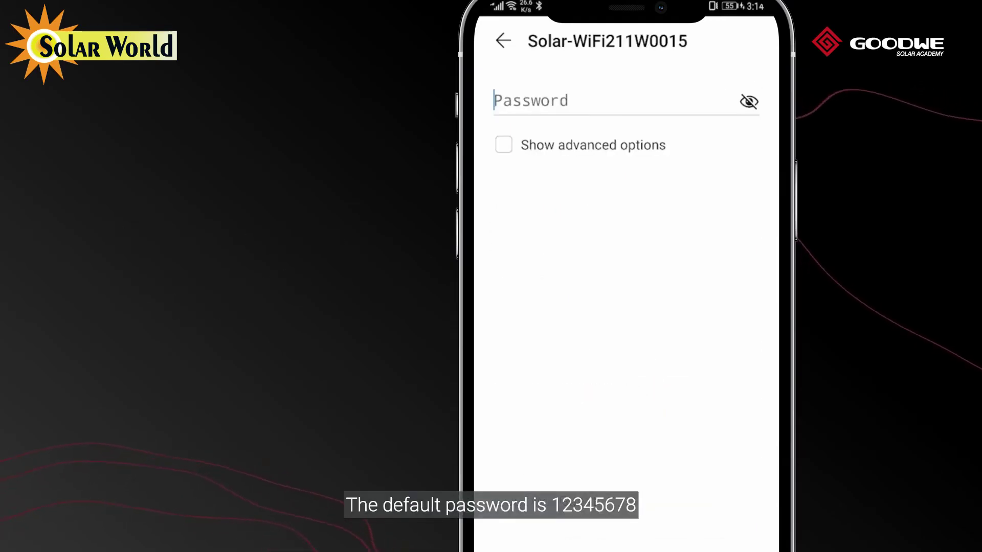
{"action": "type", "text": "123456"}
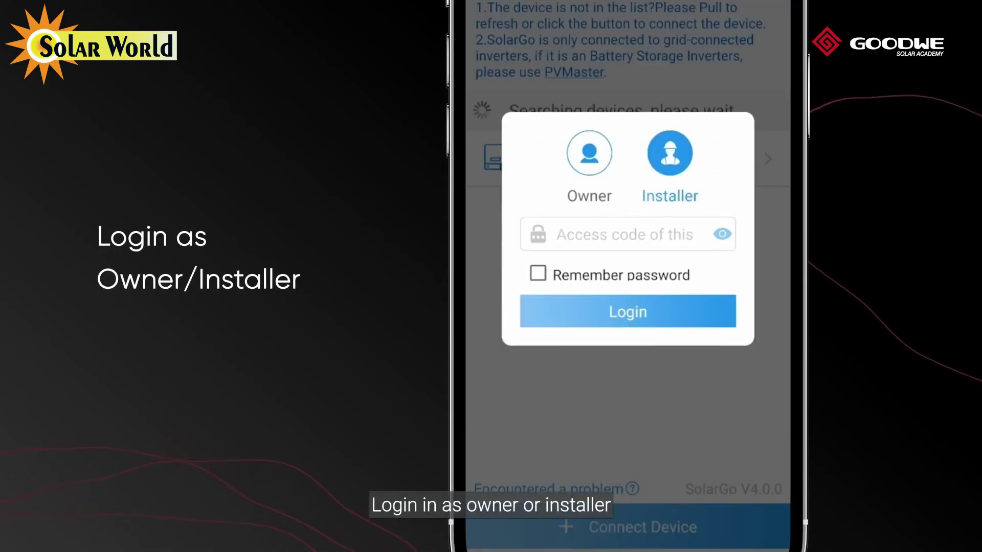
- Log in to the inverter and open More > Basic Setting > Router Connection
{"action": "type", "text": "34"}
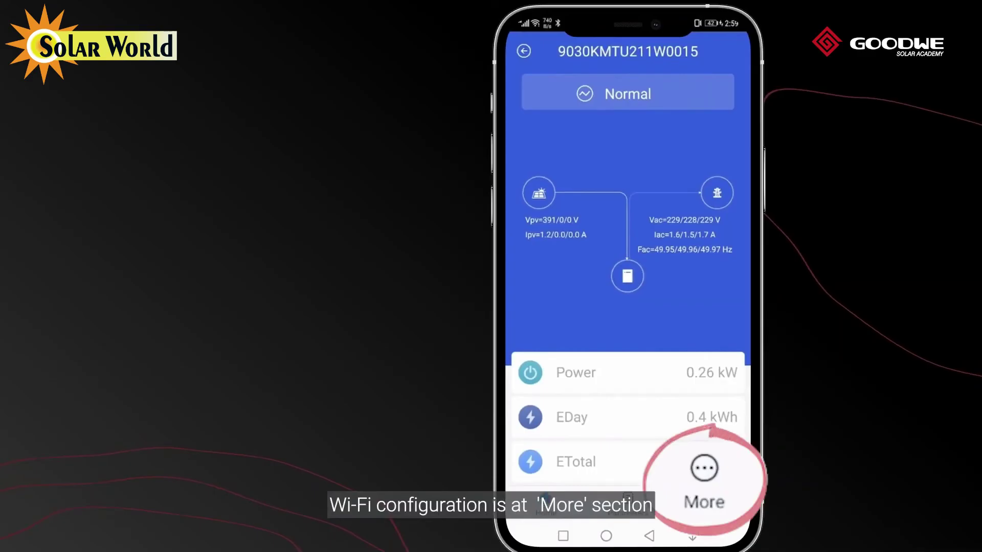
{"action": "left_click", "coordinate": [710, 503]}
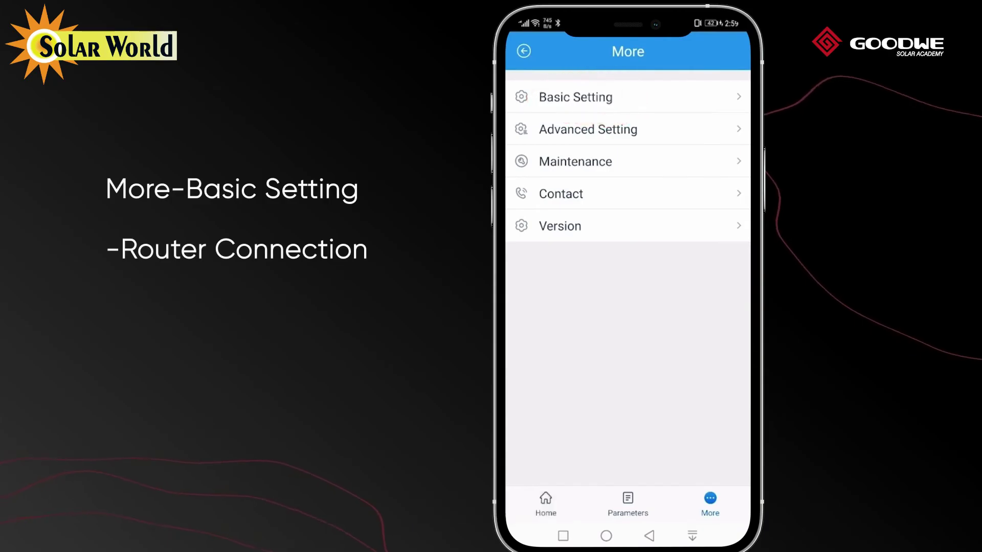
{"action": "left_click", "coordinate": [594, 95]}
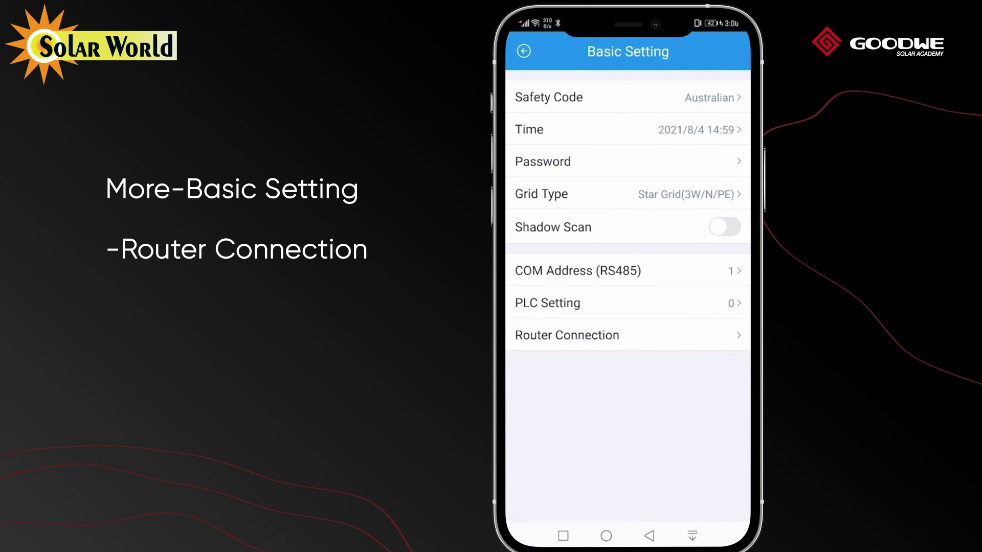
{"action": "left_click", "coordinate": [567, 335]}
- Select iGoole Live from the Wi-Fi network list as the inverter's router network
{"action": "left_click", "coordinate": [626, 93]}
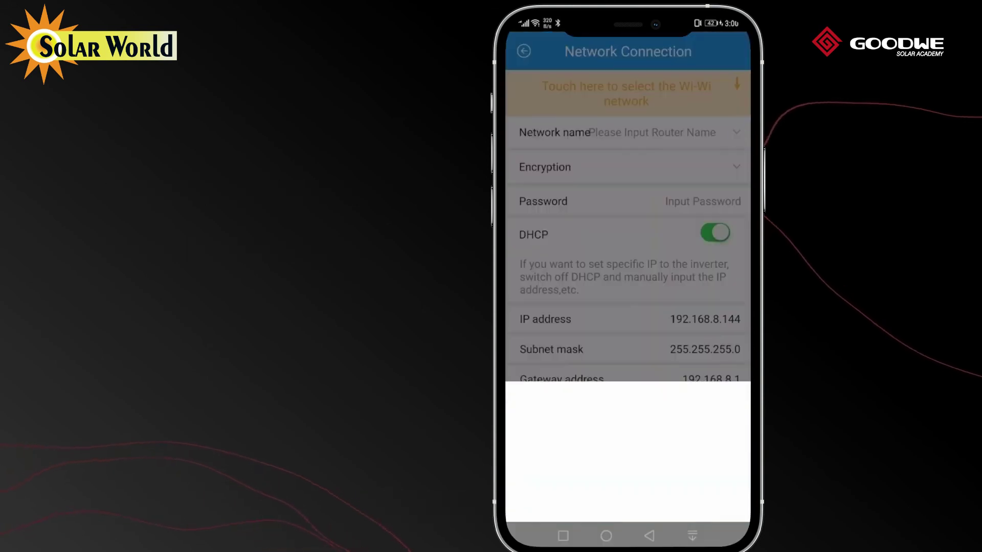
{"action": "mouse_move", "coordinate": [676, 458]}
{"action": "left_mouse_down"}
{"action": "mouse_move", "coordinate": [675, 436]}
{"action": "mouse_move", "coordinate": [673, 491]}
{"action": "left_mouse_up"}
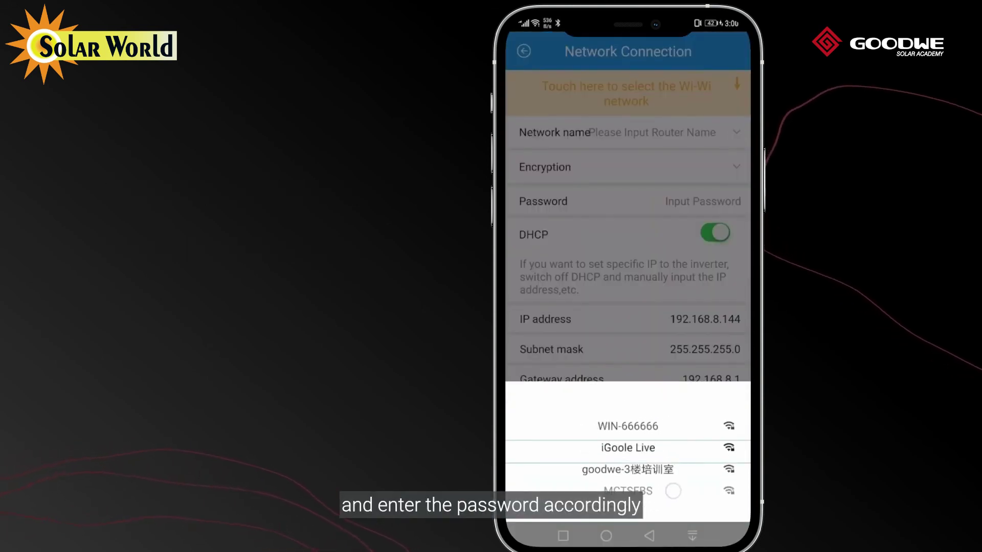
{"action": "left_click", "coordinate": [628, 446]}
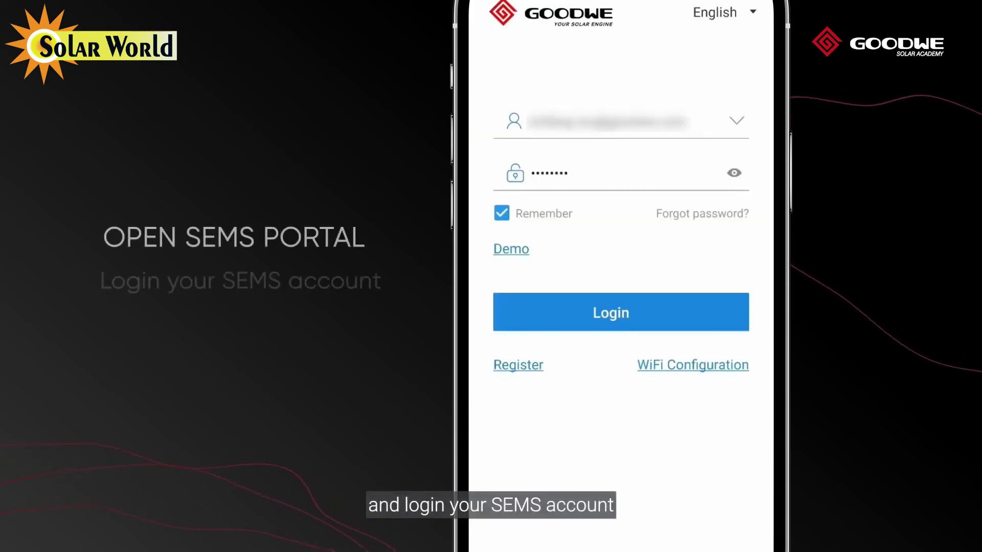
- Log in to the SEMS Portal app and open plant 24/3 from the Plants list
{"action": "left_click", "coordinate": [651, 305]}
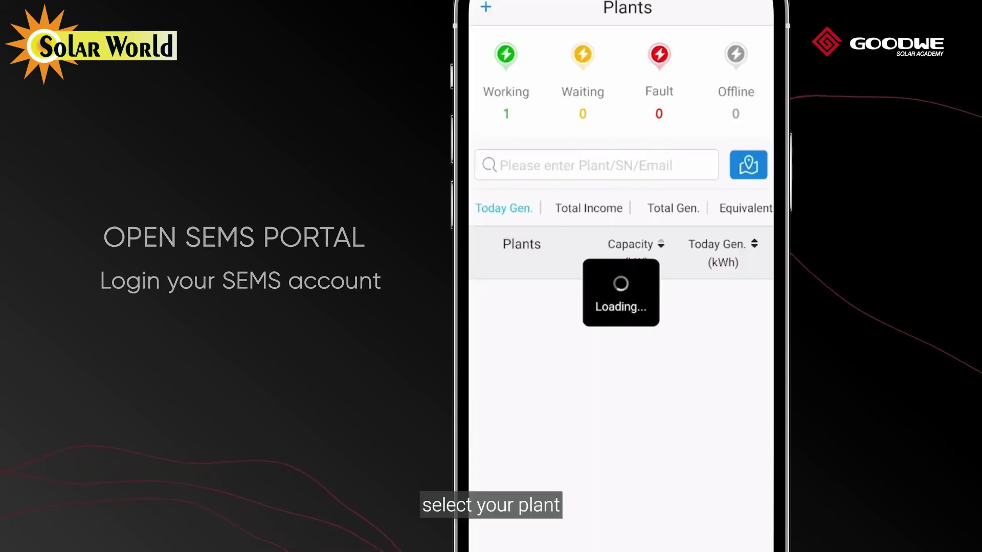
{"action": "left_click", "coordinate": [506, 298]}
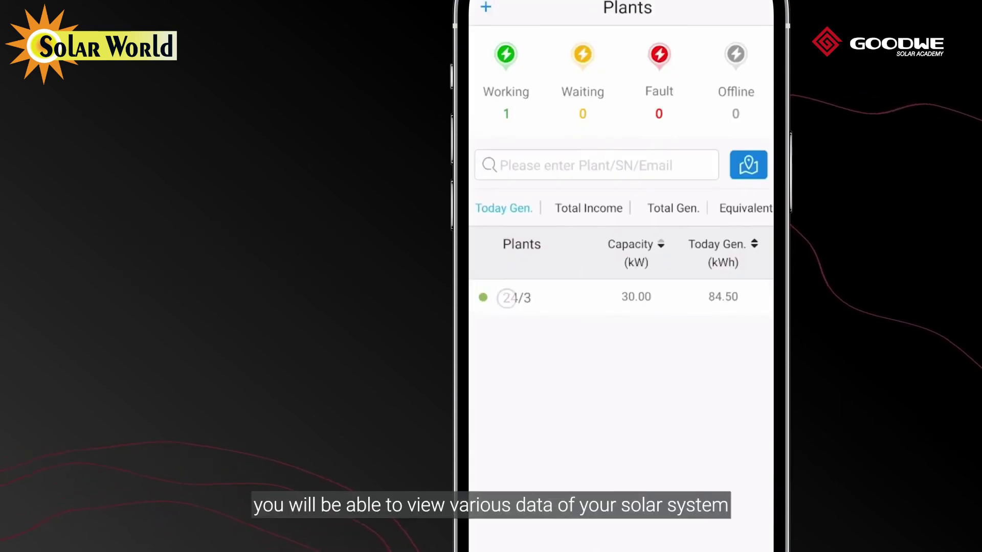